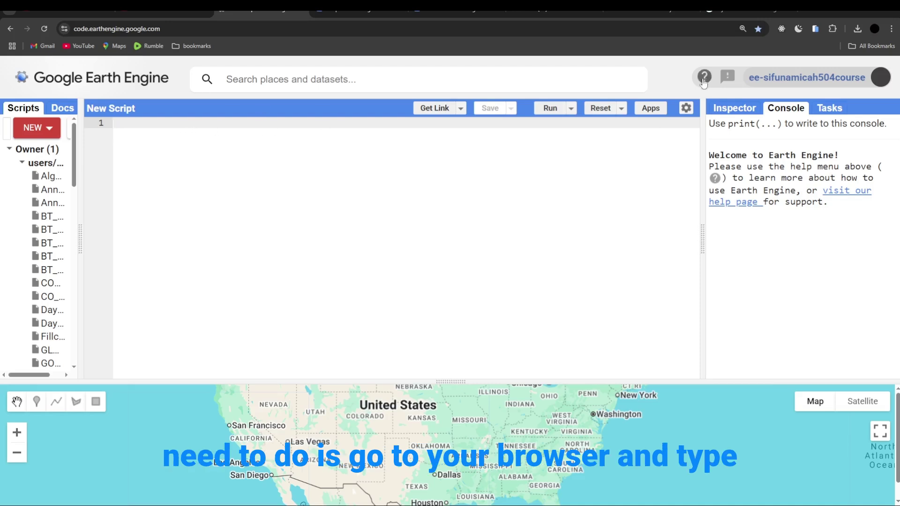
Open the Chrome Web Store result for Stylish from the "stylish extension" search in a new tab and switch to it
{"action": "left_click", "coordinate": [724, 11]}
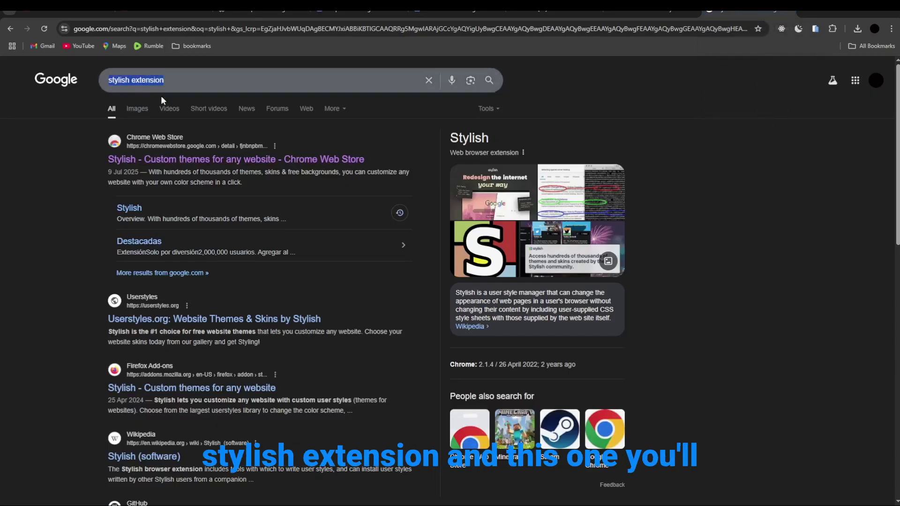
{"action": "left_click", "coordinate": [172, 81]}
{"action": "left_click", "coordinate": [47, 144]}
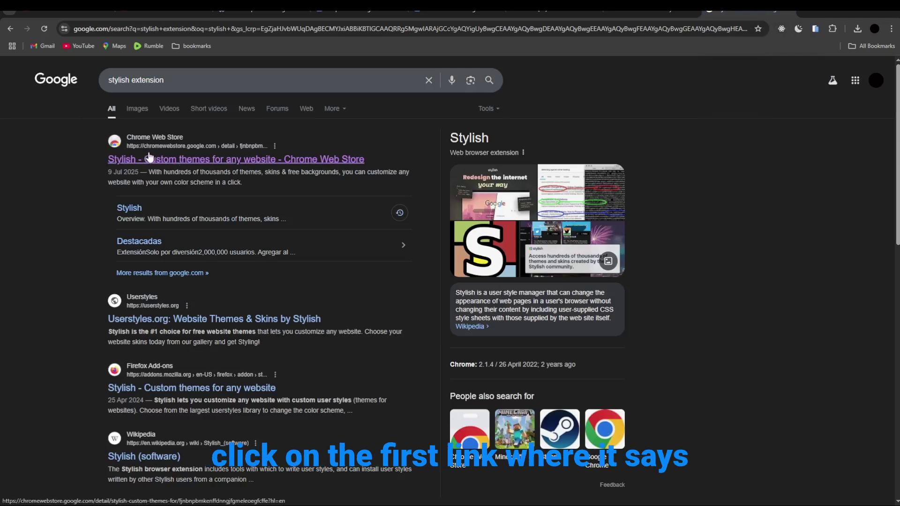
{"action": "right_click", "coordinate": [172, 163]}
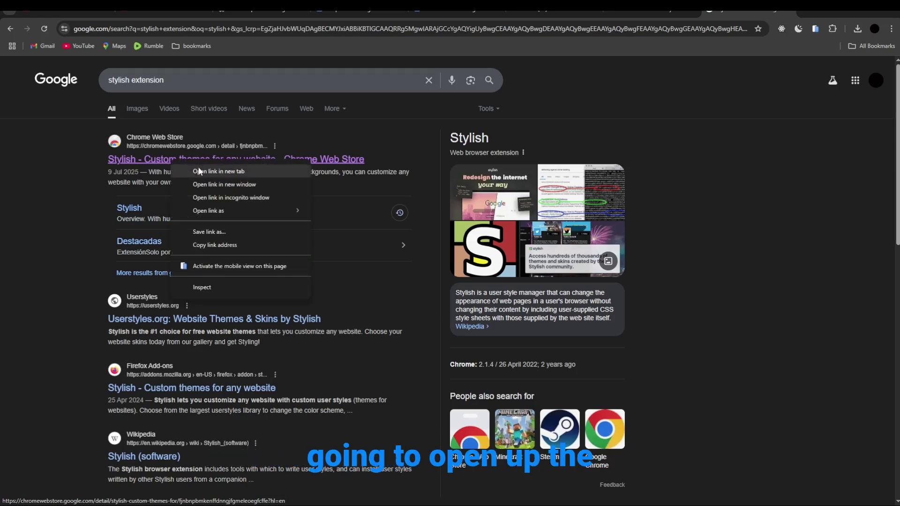
{"action": "left_click", "coordinate": [203, 172]}
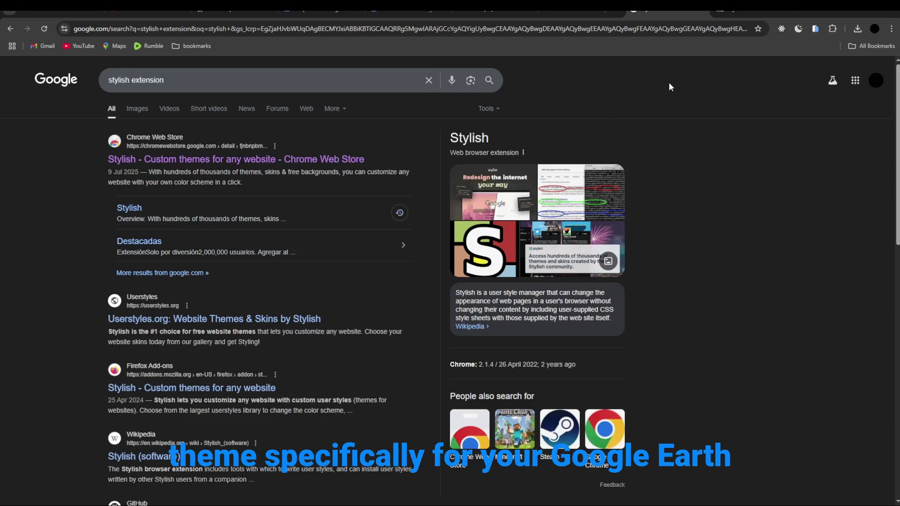
{"action": "left_click", "coordinate": [743, 15]}
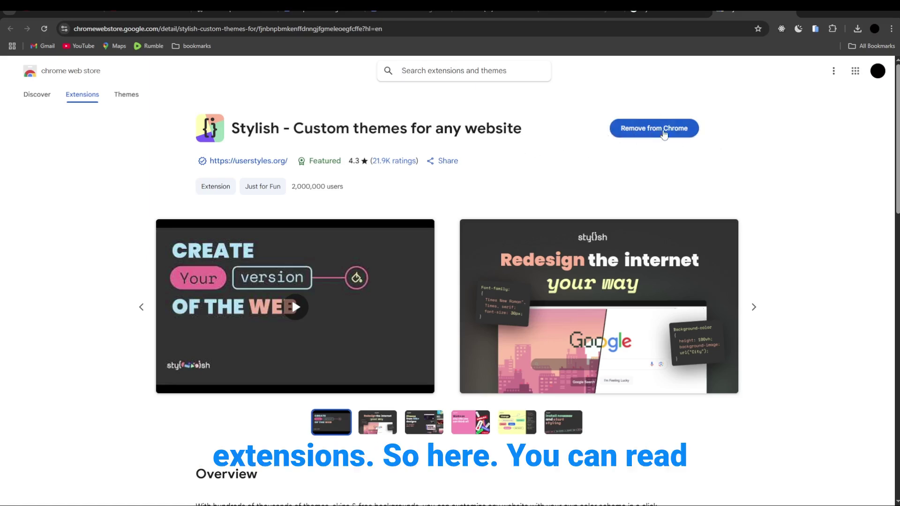
Review the Stylish extension's overview, rating, version, update date, size and supported languages on its store page
{"action": "scroll", "coordinate": [456, 207], "scroll_direction": "down", "scroll_amount": 4}
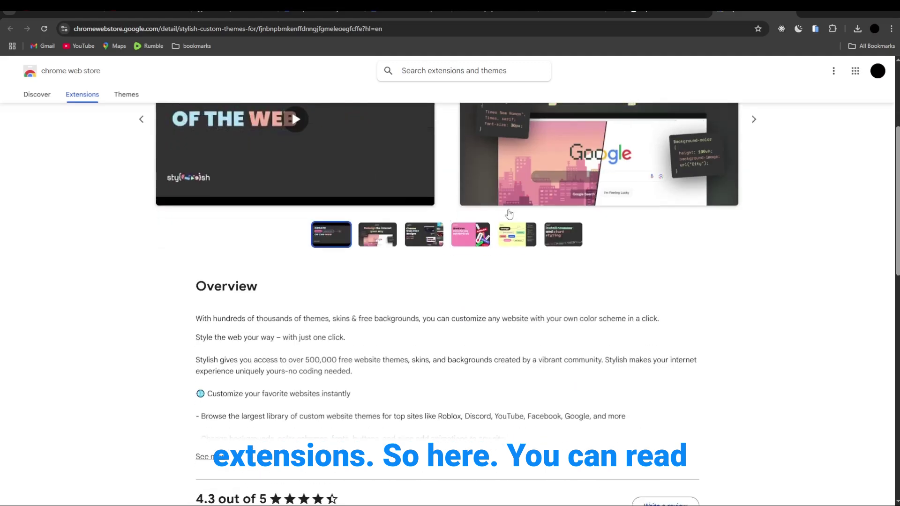
{"action": "scroll", "coordinate": [509, 214], "scroll_direction": "down", "scroll_amount": 3}
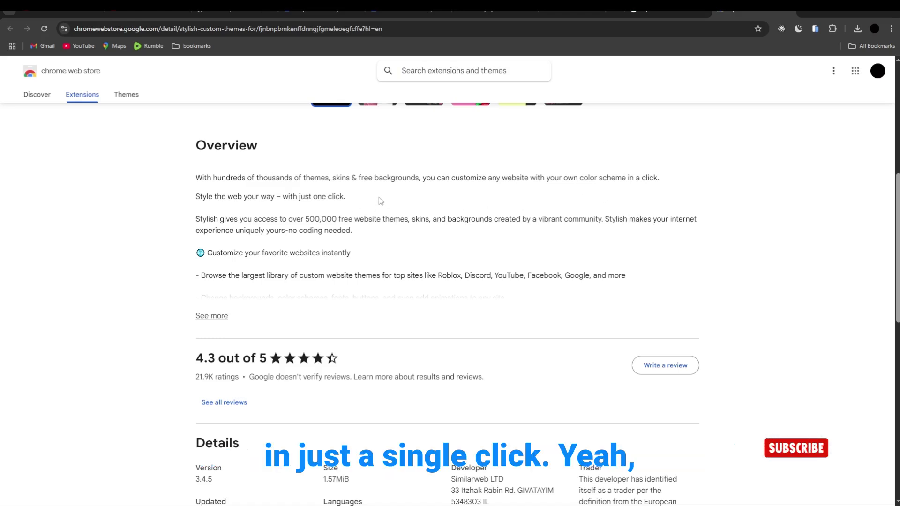
{"action": "scroll", "coordinate": [199, 270], "scroll_direction": "down", "scroll_amount": 2}
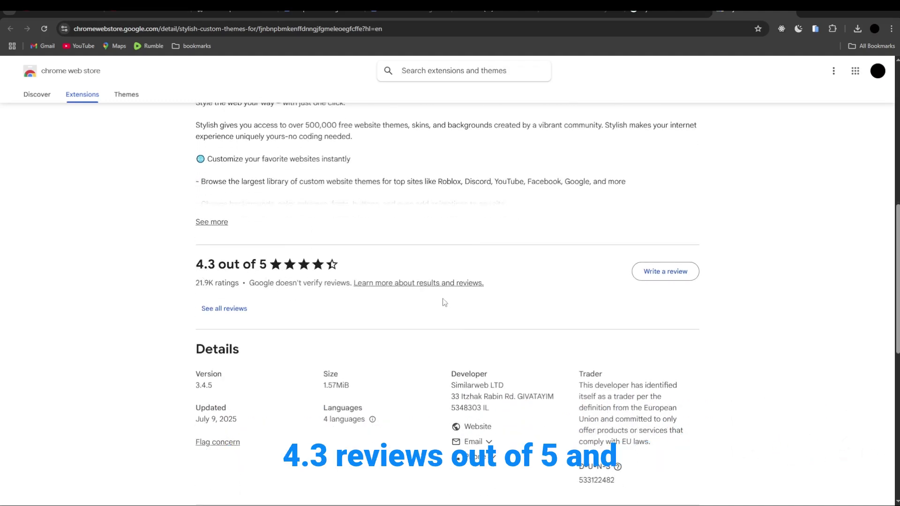
{"action": "scroll", "coordinate": [329, 318], "scroll_direction": "up", "scroll_amount": 1}
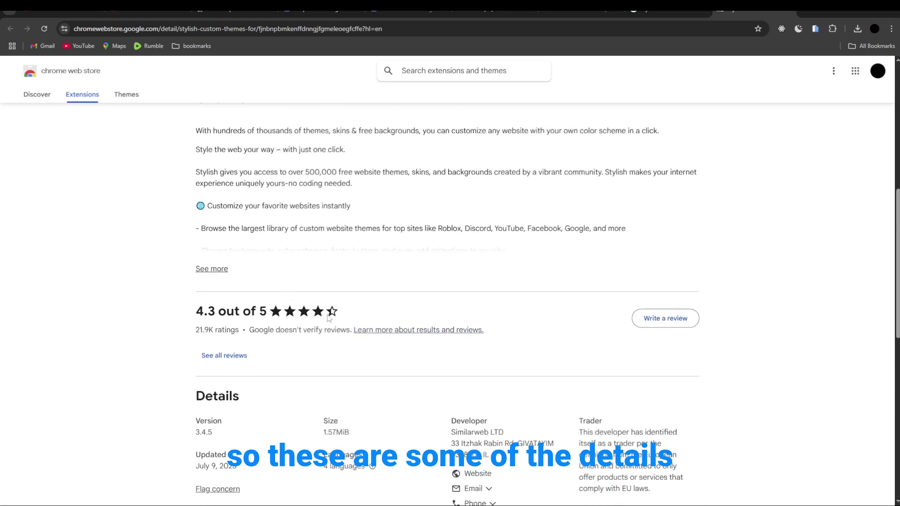
{"action": "scroll", "coordinate": [254, 368], "scroll_direction": "down", "scroll_amount": 2}
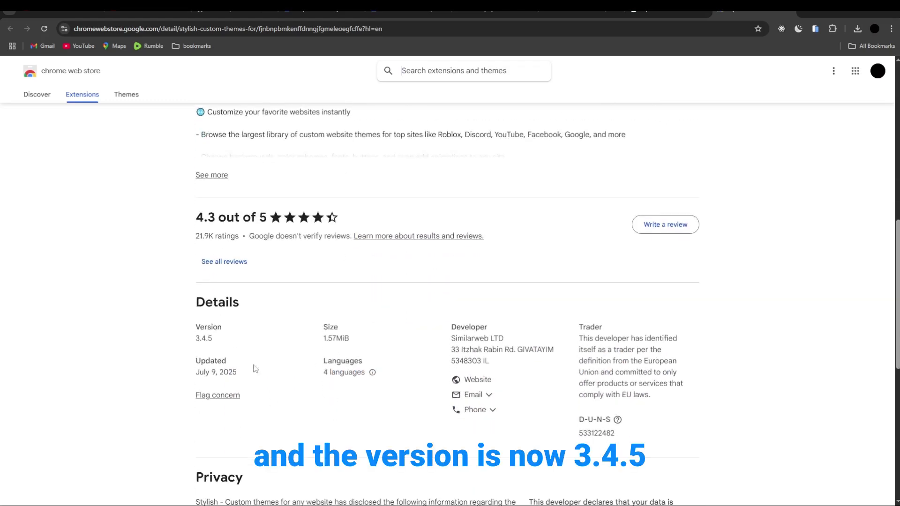
{"action": "double_click", "coordinate": [216, 339]}
{"action": "left_click", "coordinate": [232, 349]}
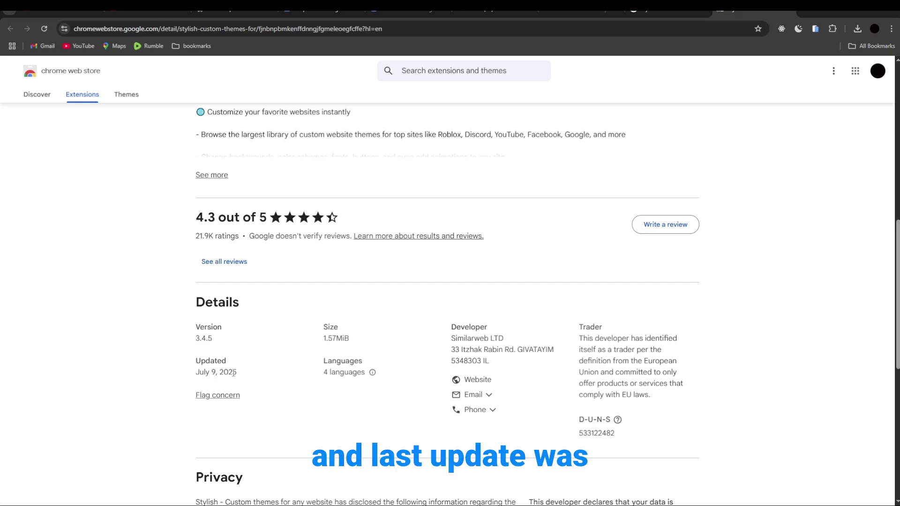
{"action": "left_click_drag", "start_coordinate": [195, 379], "coordinate": [239, 381]}
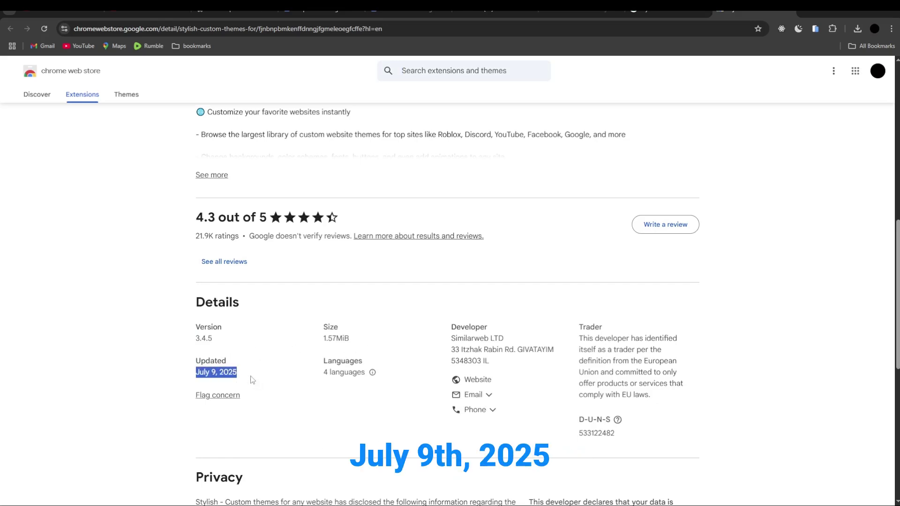
{"action": "left_click", "coordinate": [252, 379]}
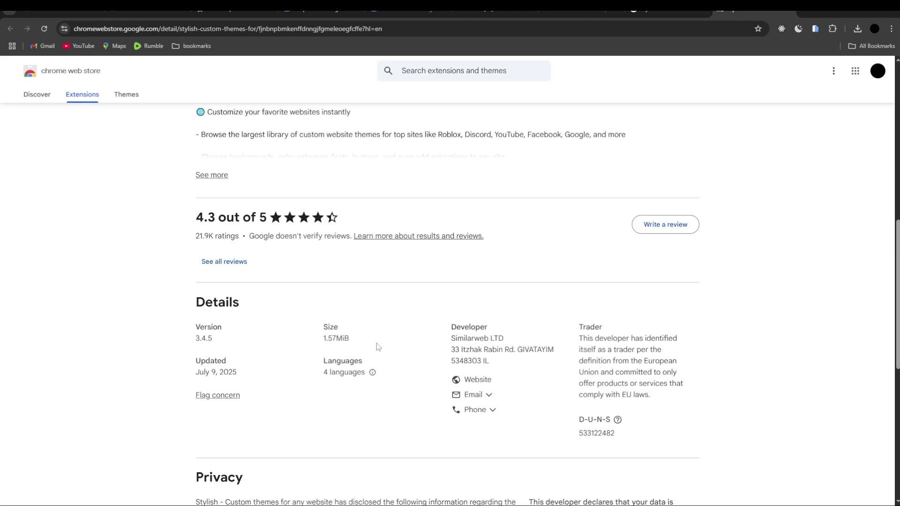
{"action": "left_click_drag", "start_coordinate": [350, 338], "coordinate": [324, 340]}
{"action": "left_click", "coordinate": [328, 344]}
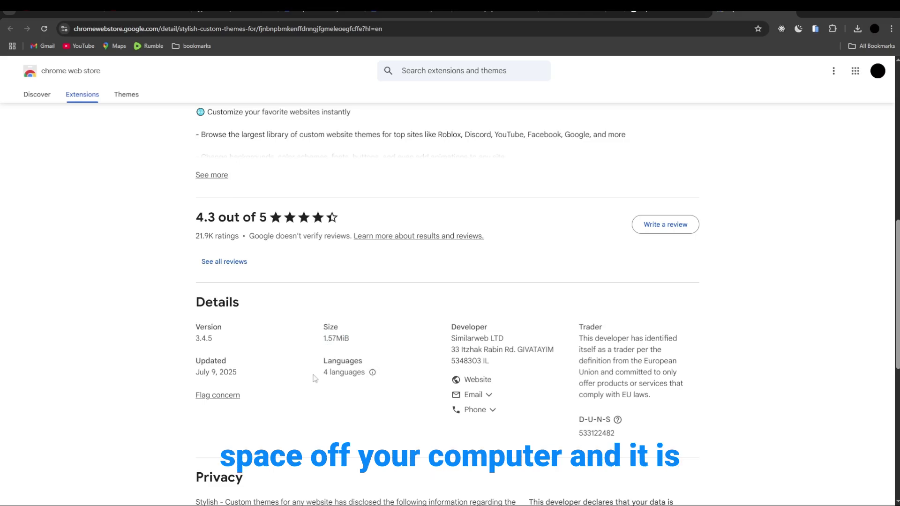
{"action": "mouse_move", "coordinate": [373, 375]}
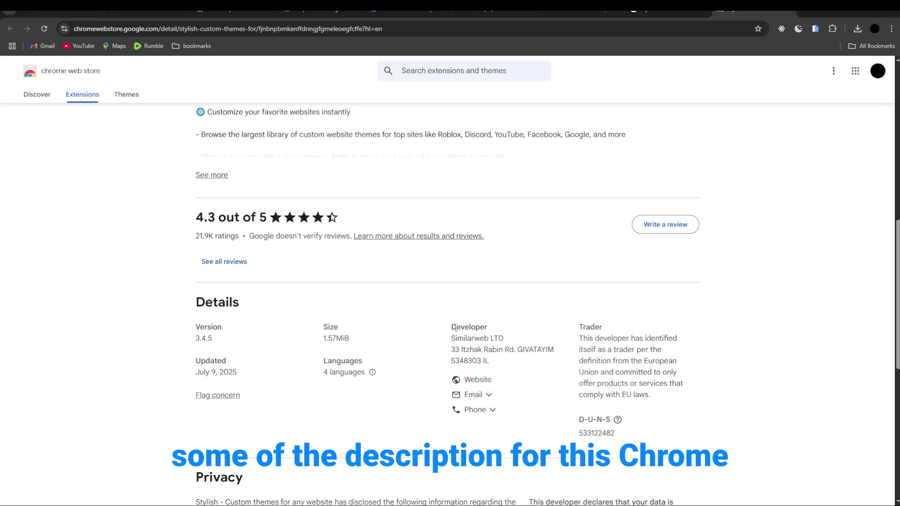
{"action": "scroll", "coordinate": [455, 327], "scroll_direction": "up", "scroll_amount": 10}
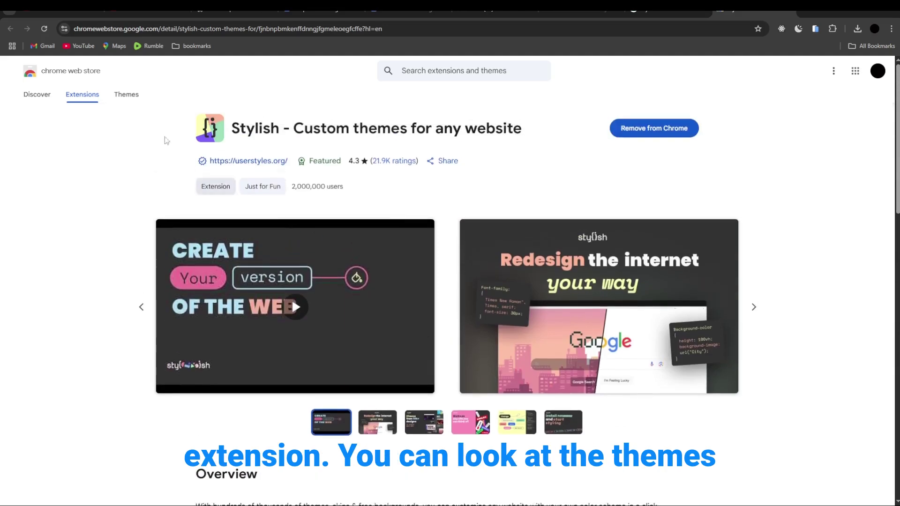
Browse the Chrome Web Store's Themes, Extensions and Discover pages
{"action": "left_click", "coordinate": [124, 95]}
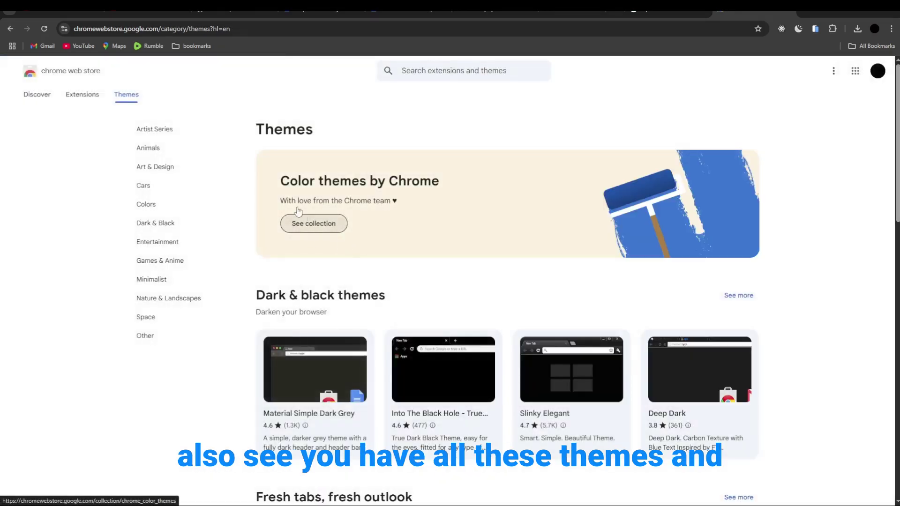
{"action": "scroll", "coordinate": [321, 315], "scroll_direction": "down", "scroll_amount": 3}
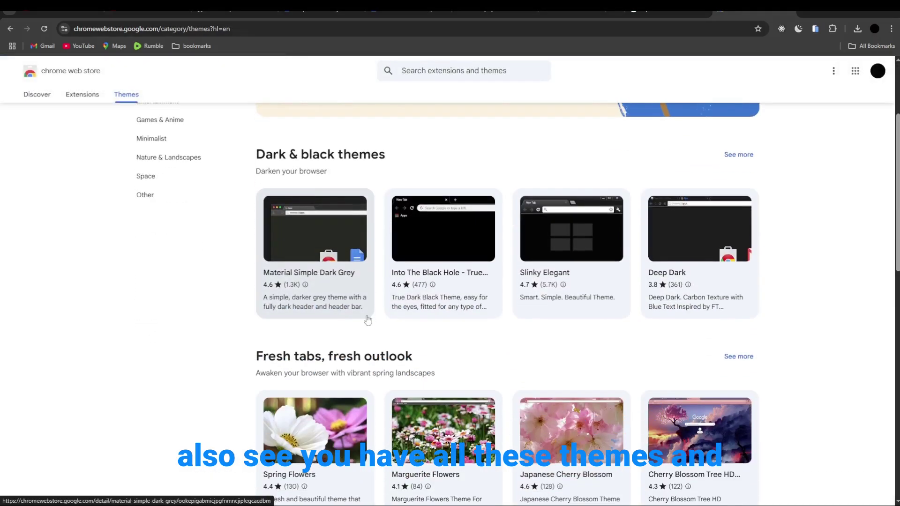
{"action": "scroll", "coordinate": [640, 249], "scroll_direction": "up", "scroll_amount": 3}
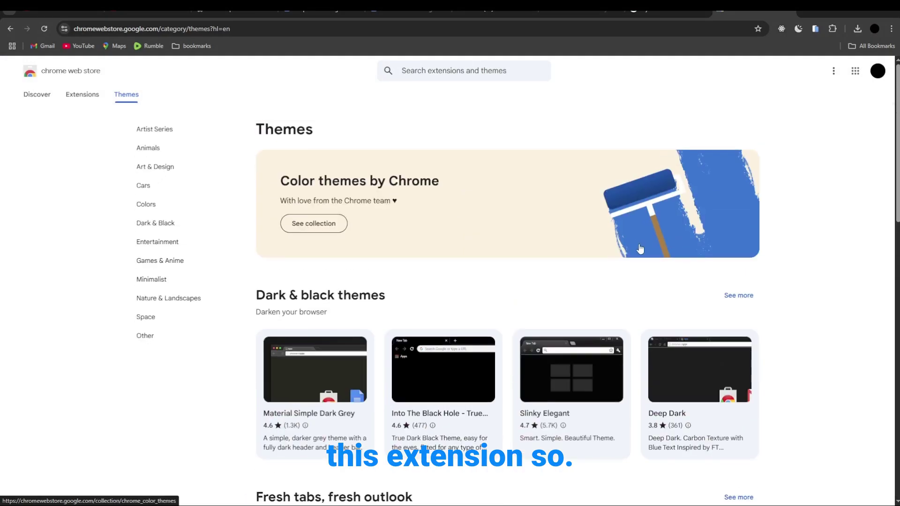
{"action": "left_click", "coordinate": [83, 96]}
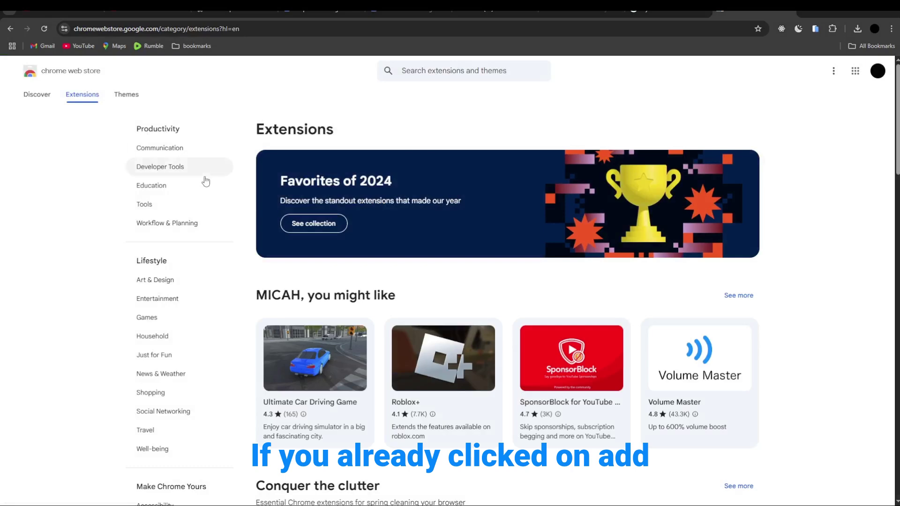
{"action": "scroll", "coordinate": [320, 272], "scroll_direction": "down", "scroll_amount": 4}
{"action": "scroll", "coordinate": [236, 122], "scroll_direction": "up", "scroll_amount": 4}
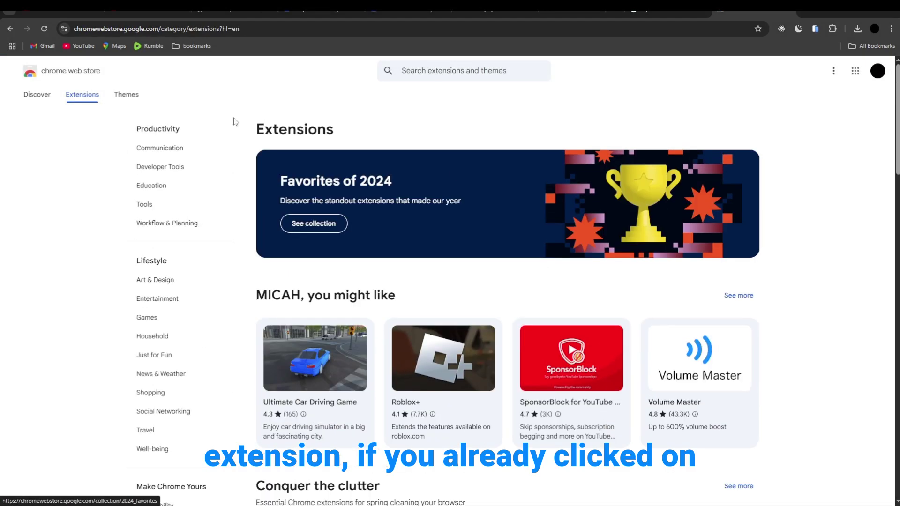
{"action": "left_click", "coordinate": [42, 97]}
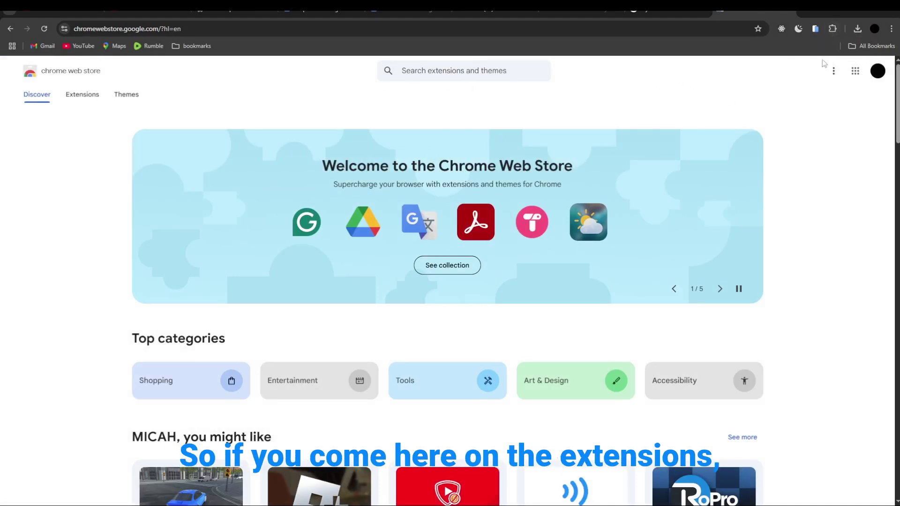
Check the browser's list of installed extensions for Stylish
{"action": "left_click", "coordinate": [832, 29]}
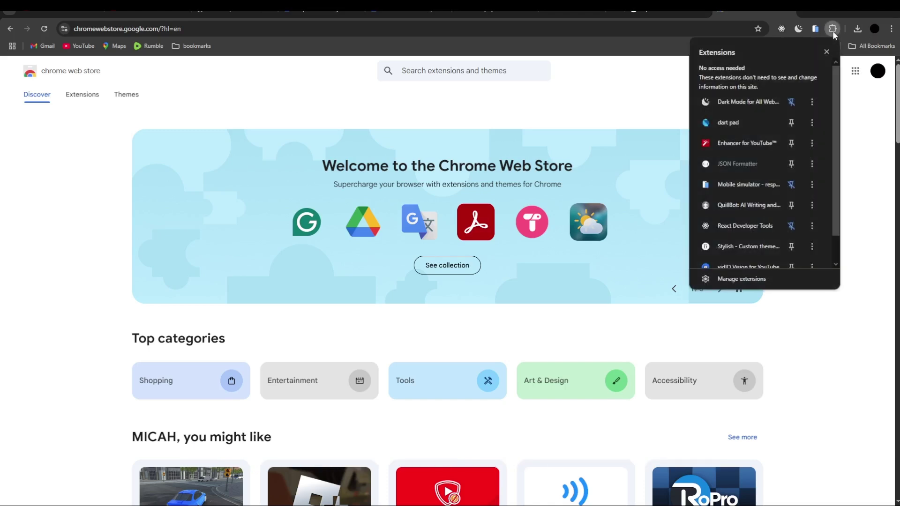
{"action": "scroll", "coordinate": [736, 201], "scroll_direction": "down", "scroll_amount": 1}
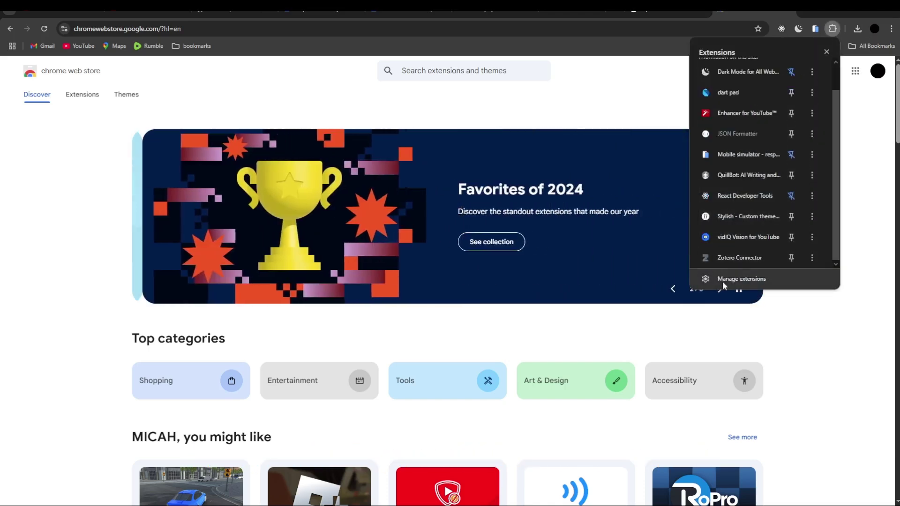
{"action": "scroll", "coordinate": [742, 143], "scroll_direction": "up", "scroll_amount": 1}
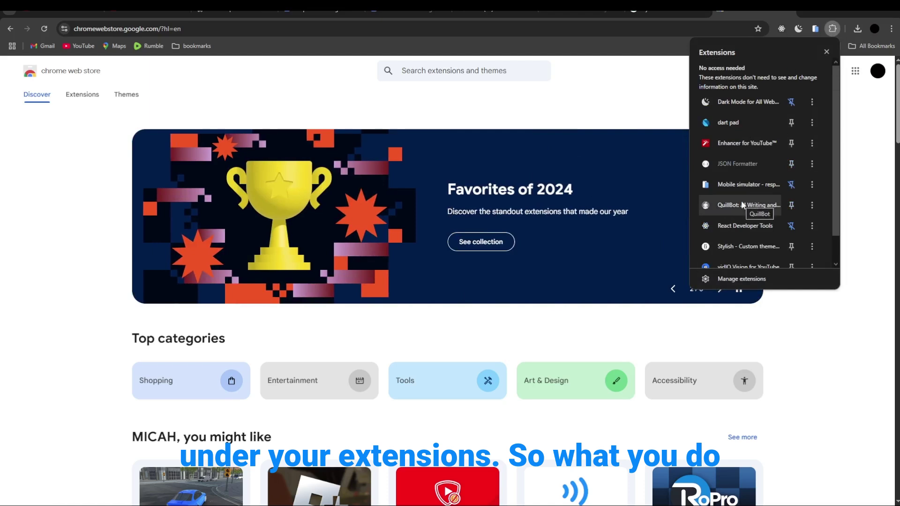
{"action": "scroll", "coordinate": [740, 201], "scroll_direction": "down", "scroll_amount": 1}
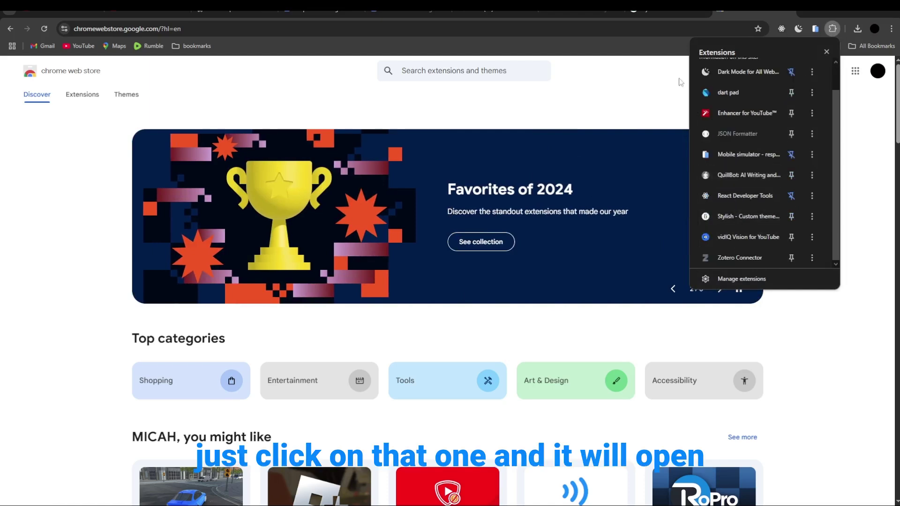
{"action": "scroll", "coordinate": [741, 180], "scroll_direction": "up", "scroll_amount": 1}
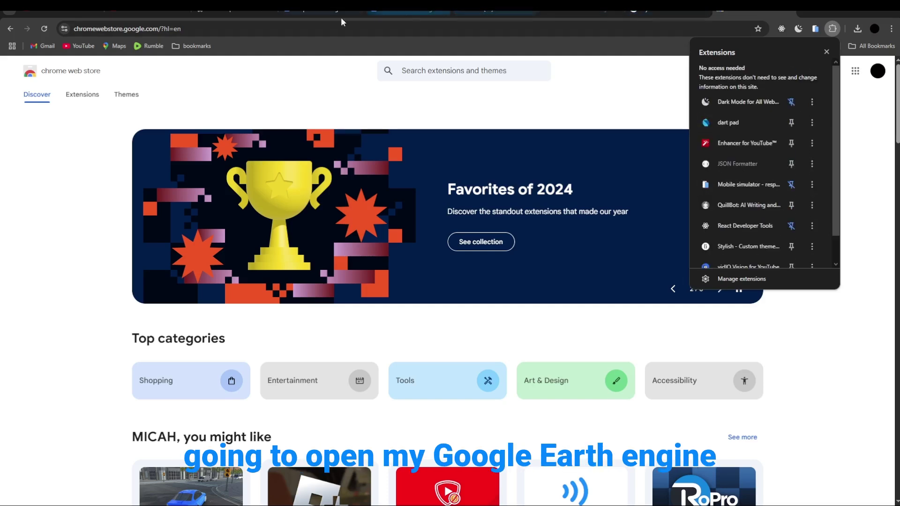
Return to the Google Earth Engine code editor, slightly widen the Scripts panel, and open the Stylish extension there
{"action": "left_click", "coordinate": [196, 13]}
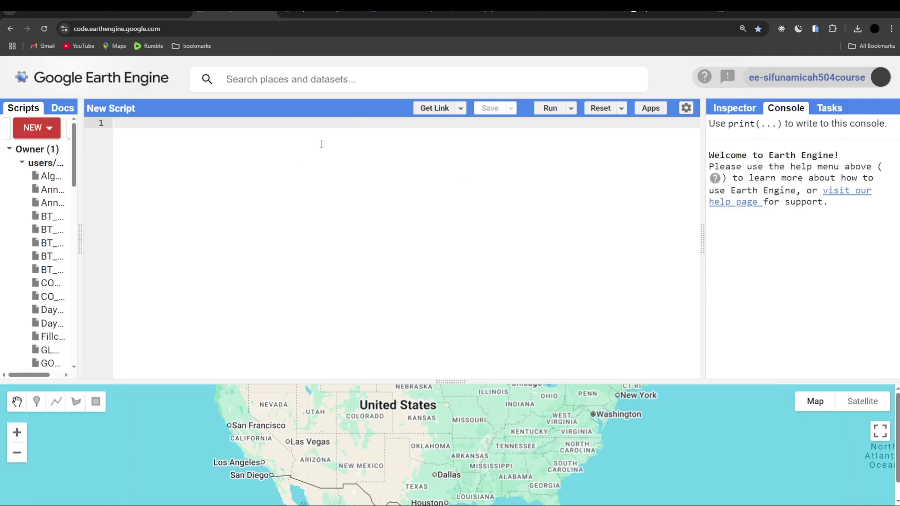
{"action": "mouse_move", "coordinate": [83, 237]}
{"action": "left_mouse_down"}
{"action": "mouse_move", "coordinate": [170, 229]}
{"action": "mouse_move", "coordinate": [113, 227]}
{"action": "mouse_move", "coordinate": [84, 255]}
{"action": "left_mouse_up"}
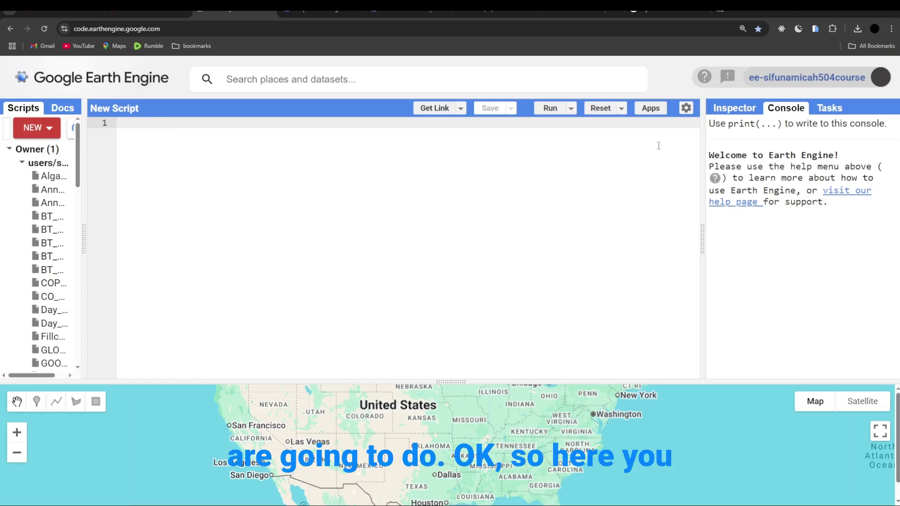
{"action": "left_click", "coordinate": [832, 29]}
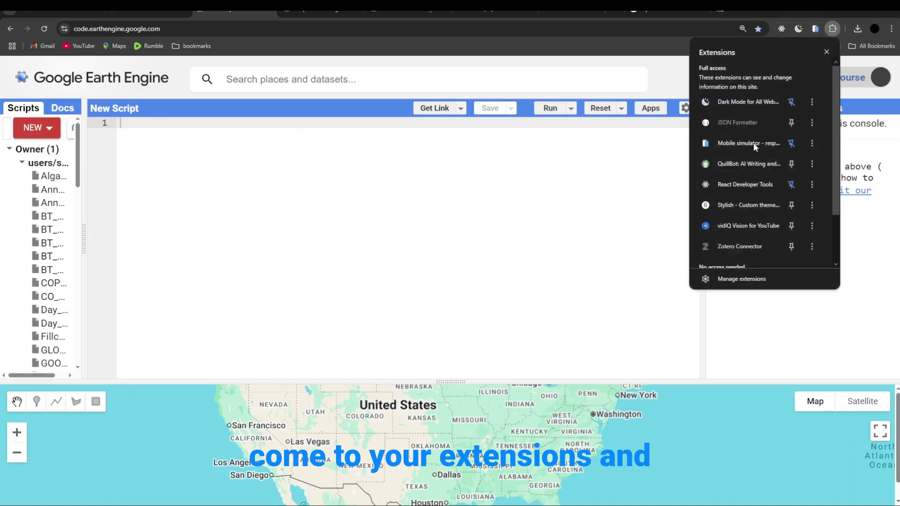
{"action": "left_click", "coordinate": [735, 207]}
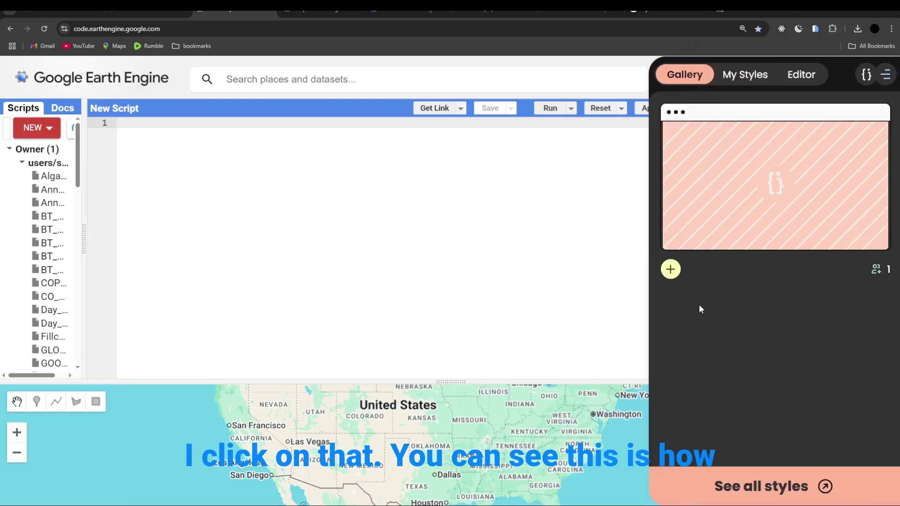
View the styles installed for the current website and open Stylish's blank style editor at its code area
{"action": "mouse_move", "coordinate": [692, 140]}
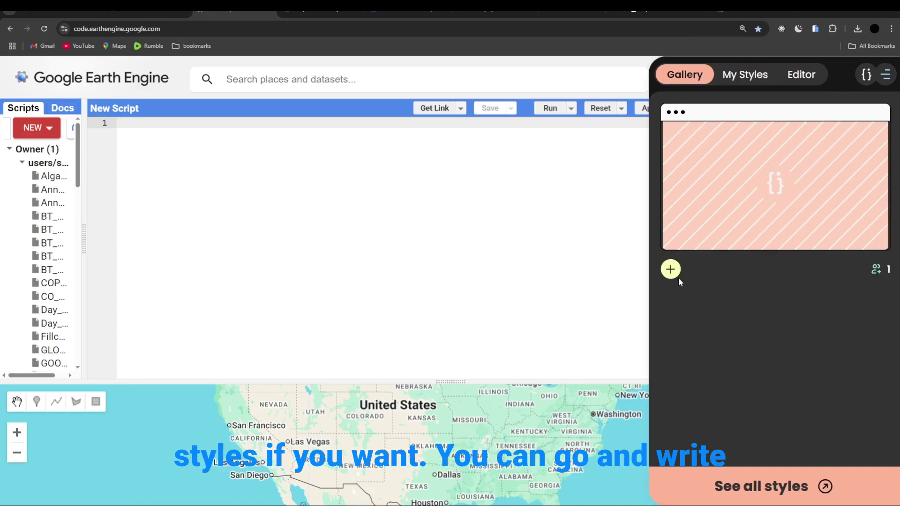
{"action": "left_click", "coordinate": [746, 76]}
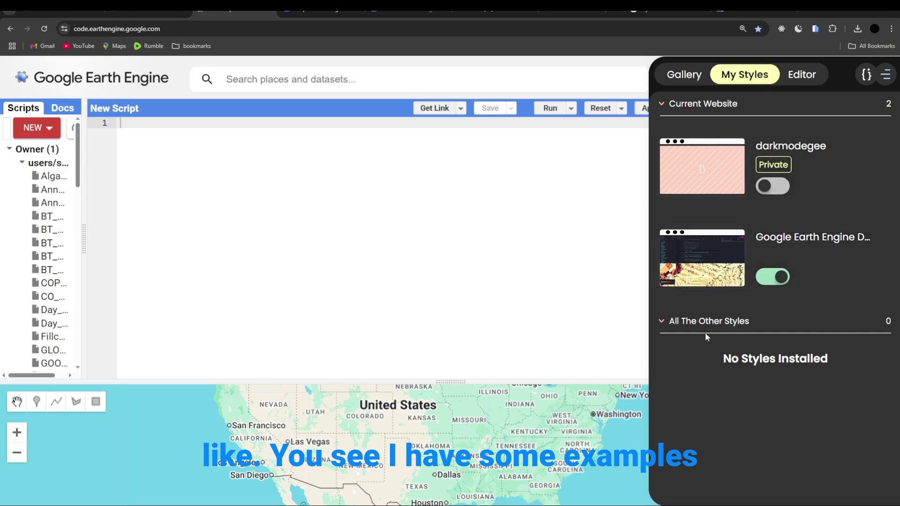
{"action": "left_click", "coordinate": [798, 79]}
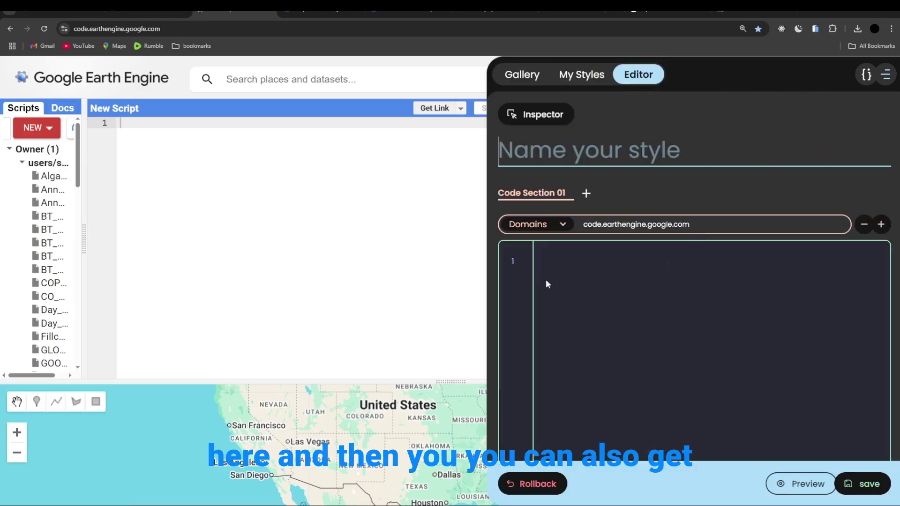
{"action": "left_click", "coordinate": [567, 262]}
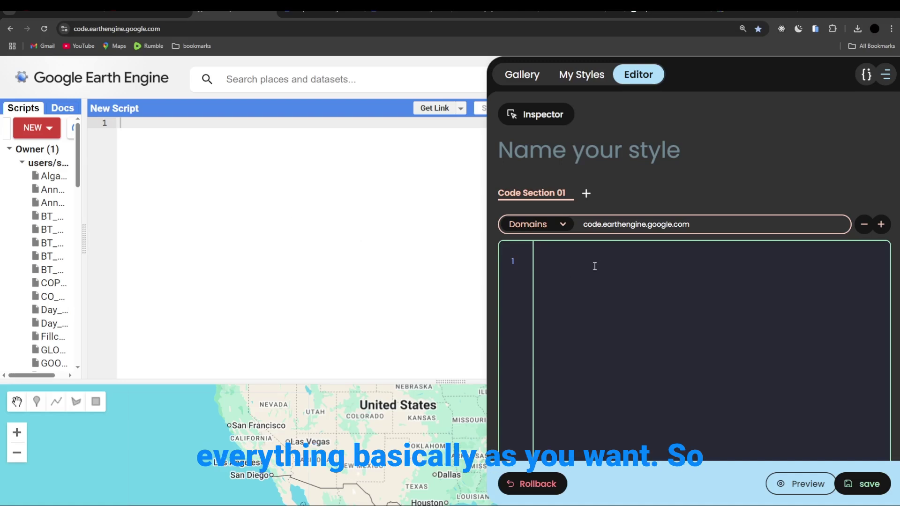
{"action": "type", "text": "ghh"}
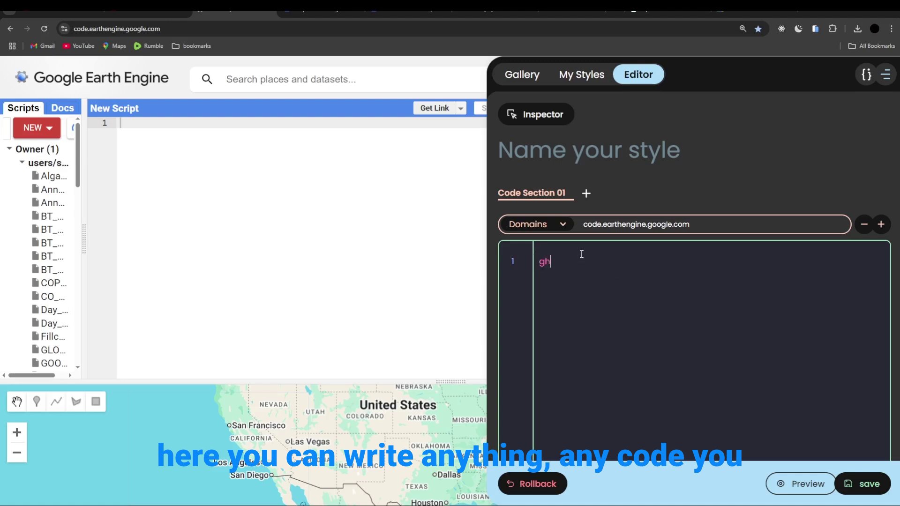
{"action": "key", "text": "BackSpace"}
{"action": "key", "text": "BackSpace"}
{"action": "key", "text": "BackSpace"}
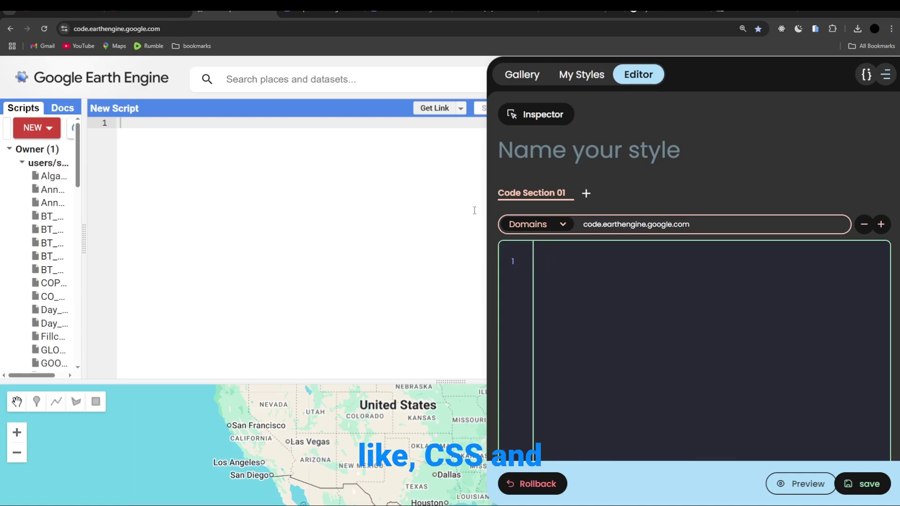
{"action": "left_click", "coordinate": [384, 148]}
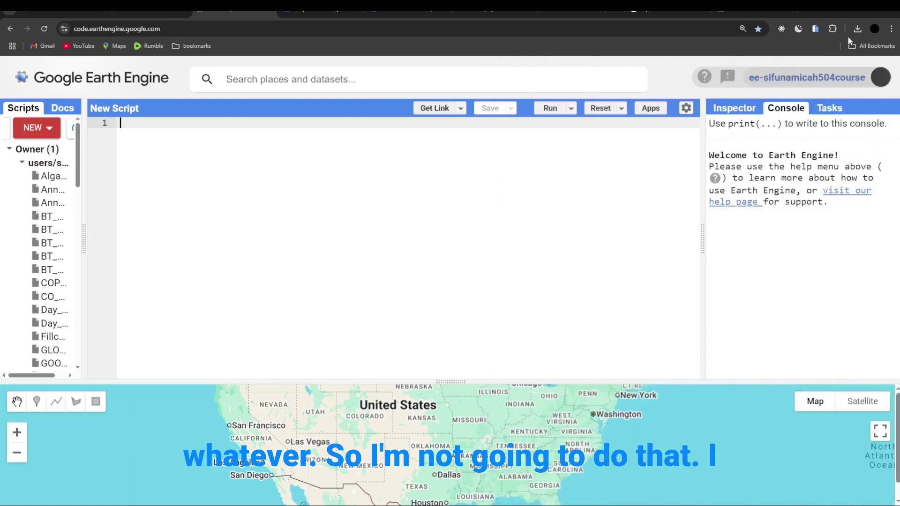
Reopen the Stylish extension and view the styles installed for the current website and its style gallery
{"action": "left_click", "coordinate": [833, 29]}
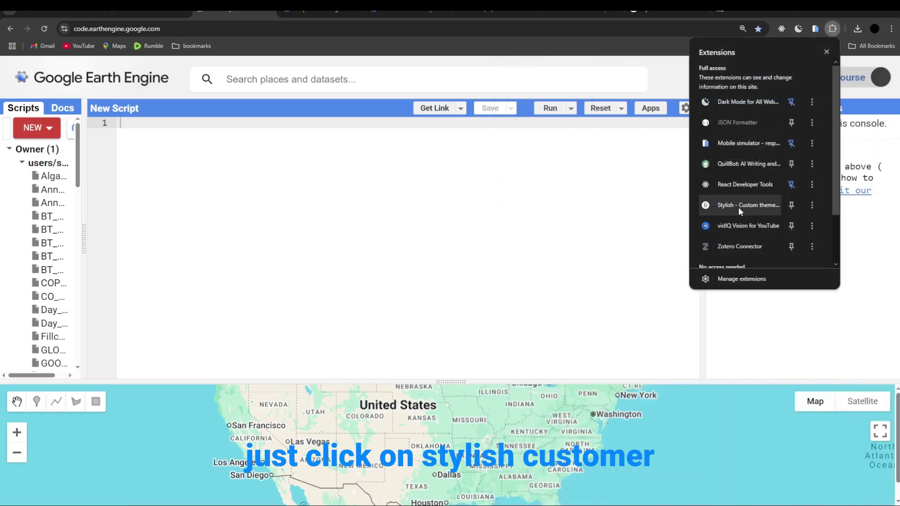
{"action": "left_click", "coordinate": [738, 207]}
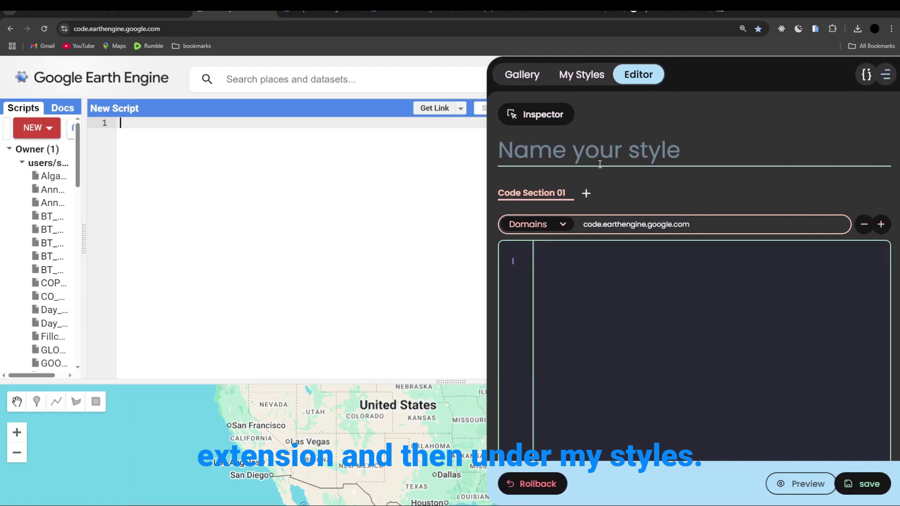
{"action": "left_click", "coordinate": [583, 76]}
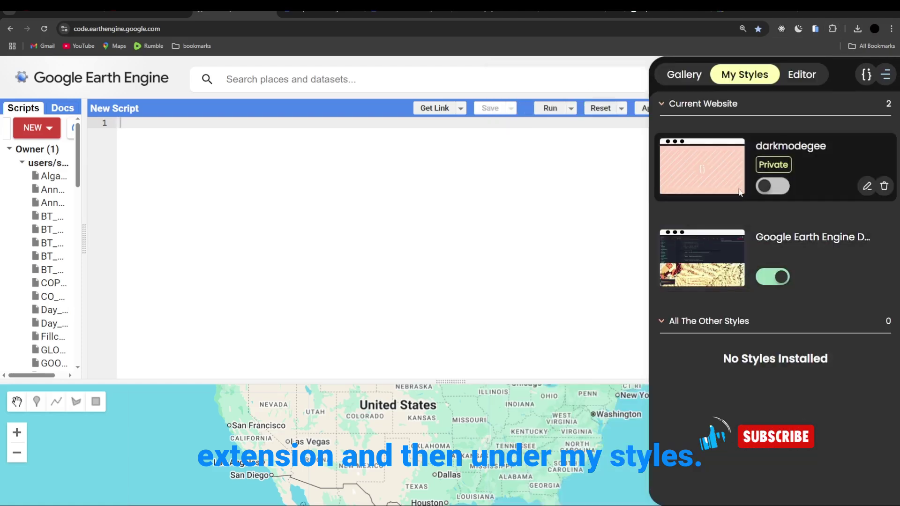
{"action": "left_click", "coordinate": [688, 79]}
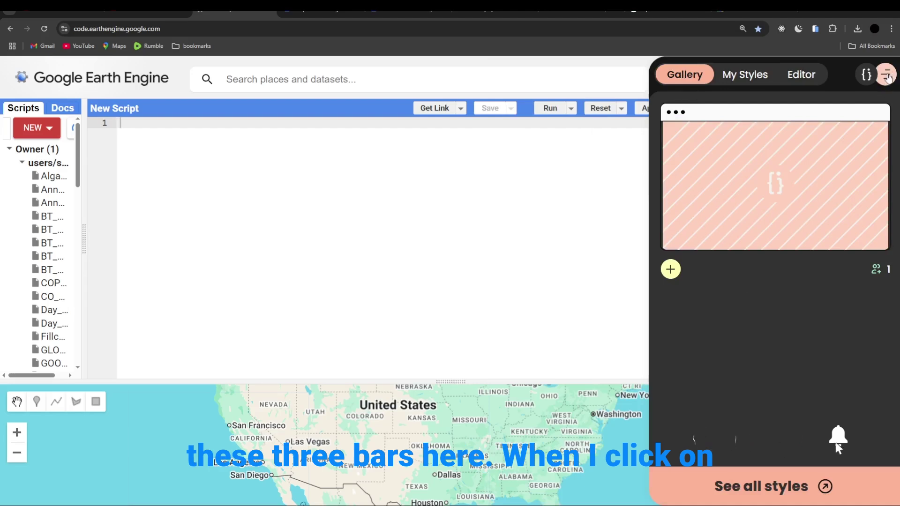
Switch the Stylish extension on from its options and close its panel
{"action": "left_click", "coordinate": [887, 77]}
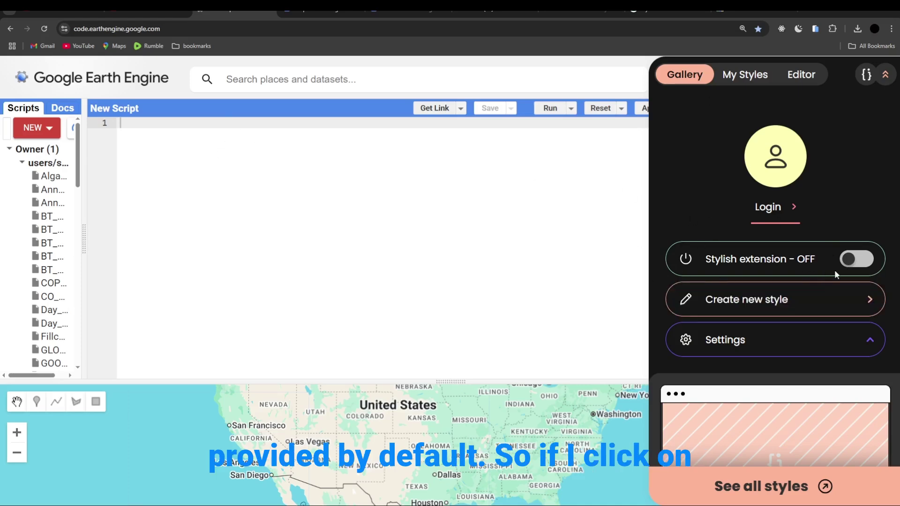
{"action": "left_click", "coordinate": [857, 259]}
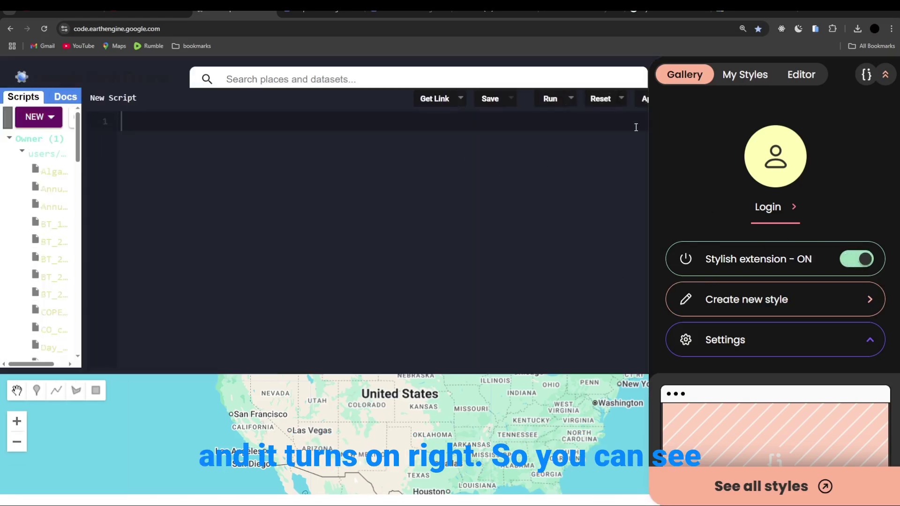
{"action": "left_click", "coordinate": [576, 123]}
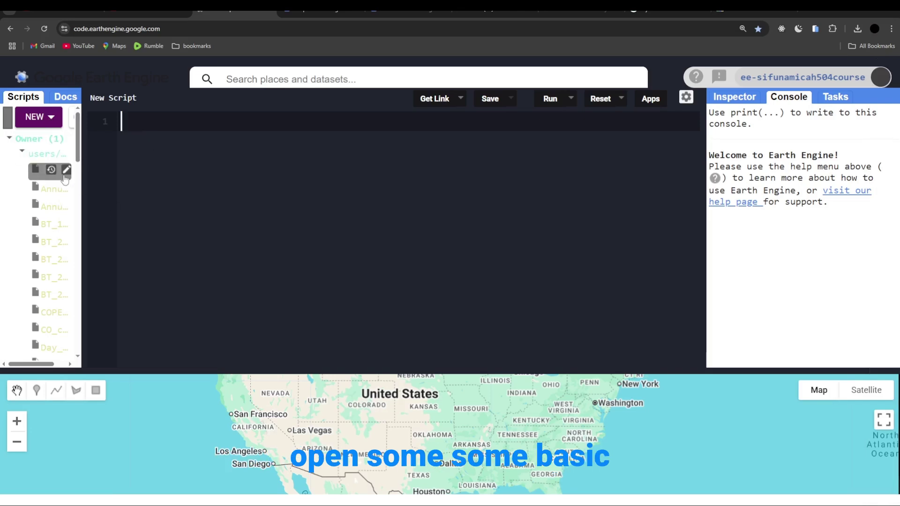
Open the Algae_test script in the code editor and show the API documentation list beside it
{"action": "left_click_drag", "start_coordinate": [82, 192], "coordinate": [71, 150]}
{"action": "left_click", "coordinate": [53, 171]}
{"action": "left_click", "coordinate": [66, 97]}
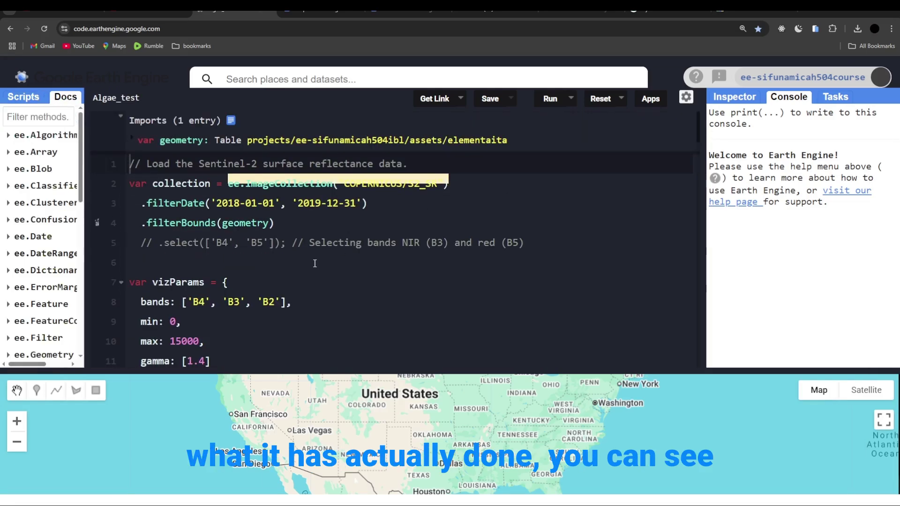
Examine how the dark theme displays the image collection, date filter and bounds filter lines of the Algae_test script
{"action": "scroll", "coordinate": [315, 264], "scroll_direction": "down", "scroll_amount": 2}
{"action": "scroll", "coordinate": [306, 244], "scroll_direction": "up", "scroll_amount": 2}
{"action": "left_click", "coordinate": [478, 197]}
{"action": "left_click", "coordinate": [462, 187]}
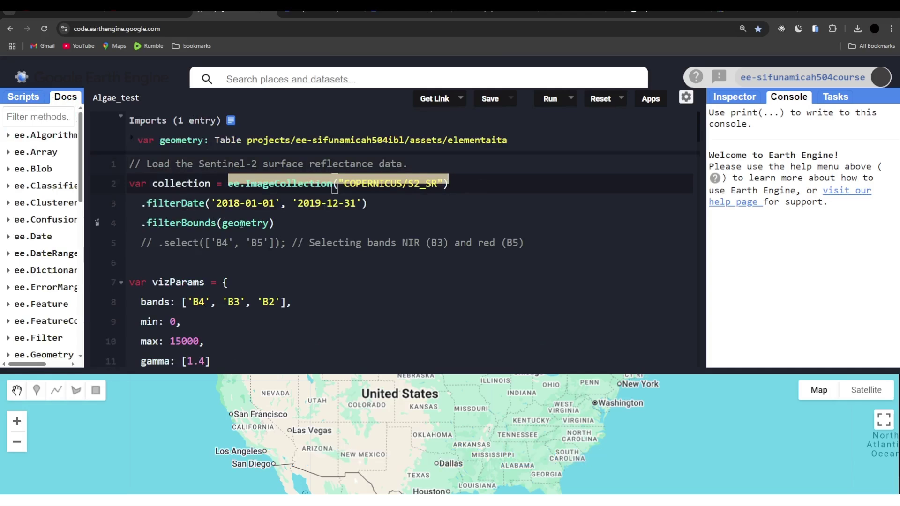
{"action": "left_click", "coordinate": [294, 226]}
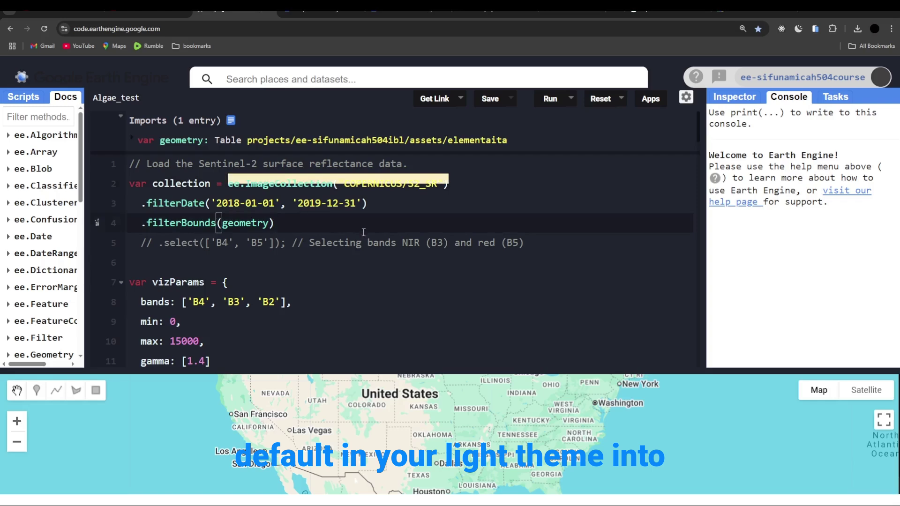
{"action": "left_click", "coordinate": [375, 205]}
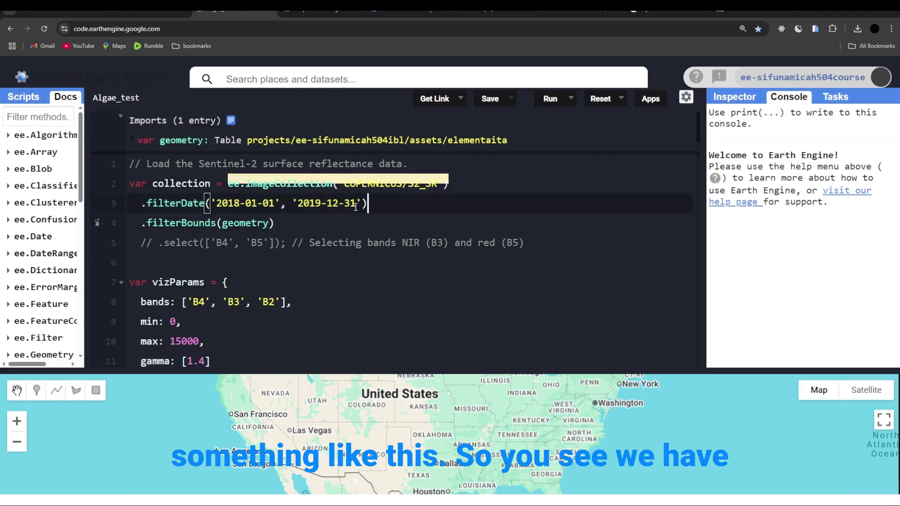
Inspect the dark theme's syntax colours for numbers, strings, keywords and comments from vizParams through the cloud masking code
{"action": "scroll", "coordinate": [279, 246], "scroll_direction": "down", "scroll_amount": 3}
{"action": "scroll", "coordinate": [279, 246], "scroll_direction": "down", "scroll_amount": 3}
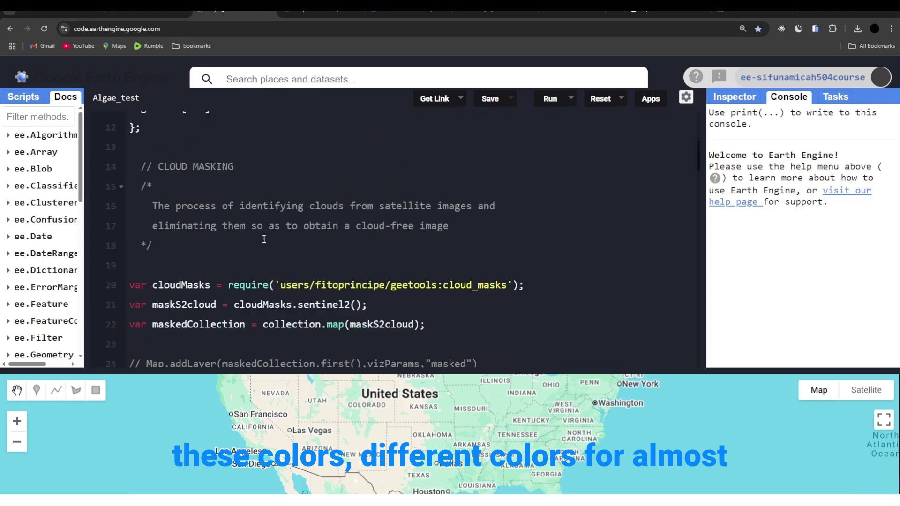
{"action": "scroll", "coordinate": [264, 239], "scroll_direction": "up", "scroll_amount": 3}
{"action": "left_click", "coordinate": [182, 201]}
{"action": "left_click", "coordinate": [221, 207]}
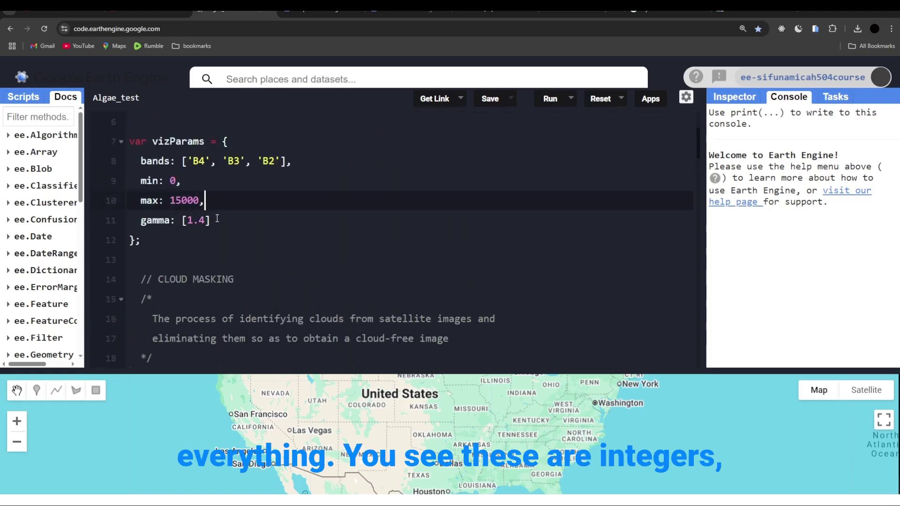
{"action": "key", "text": "Up"}
{"action": "key", "text": "Up"}
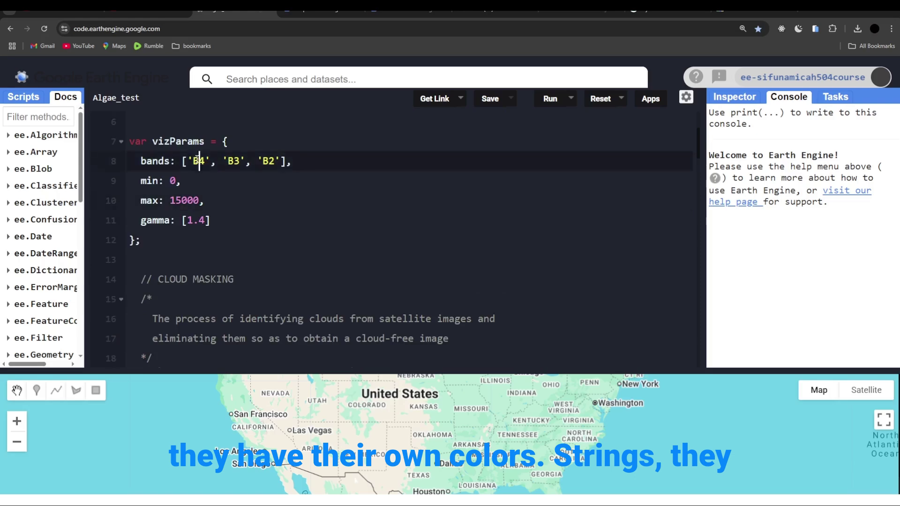
{"action": "scroll", "coordinate": [231, 222], "scroll_direction": "up", "scroll_amount": 1}
{"action": "left_click", "coordinate": [152, 175]}
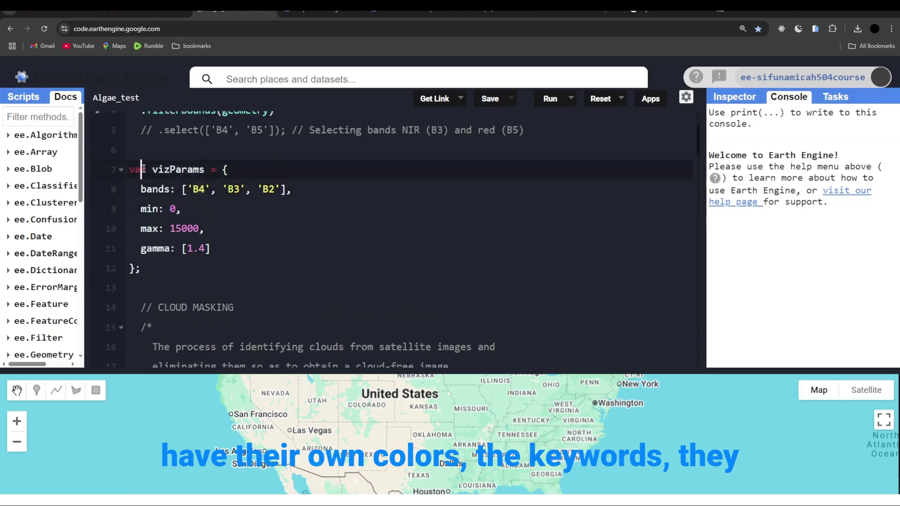
{"action": "scroll", "coordinate": [264, 222], "scroll_direction": "down", "scroll_amount": 5}
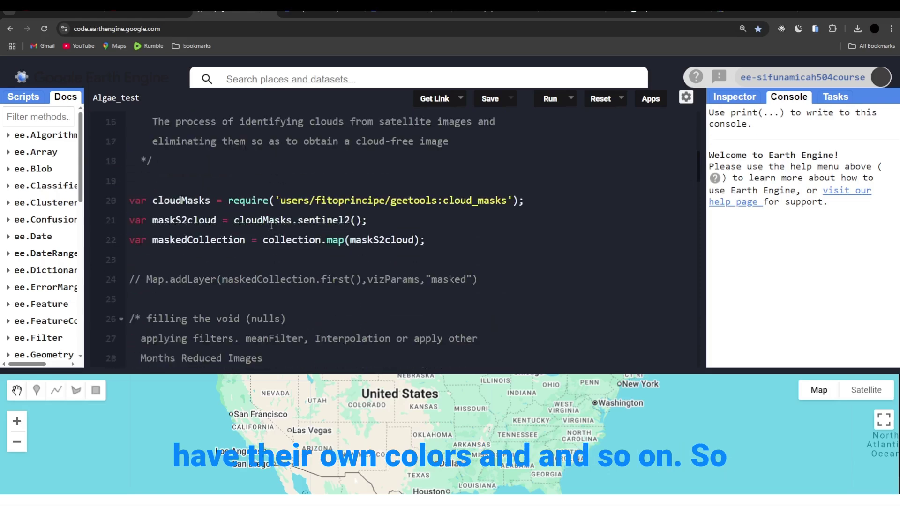
{"action": "scroll", "coordinate": [290, 228], "scroll_direction": "up", "scroll_amount": 8}
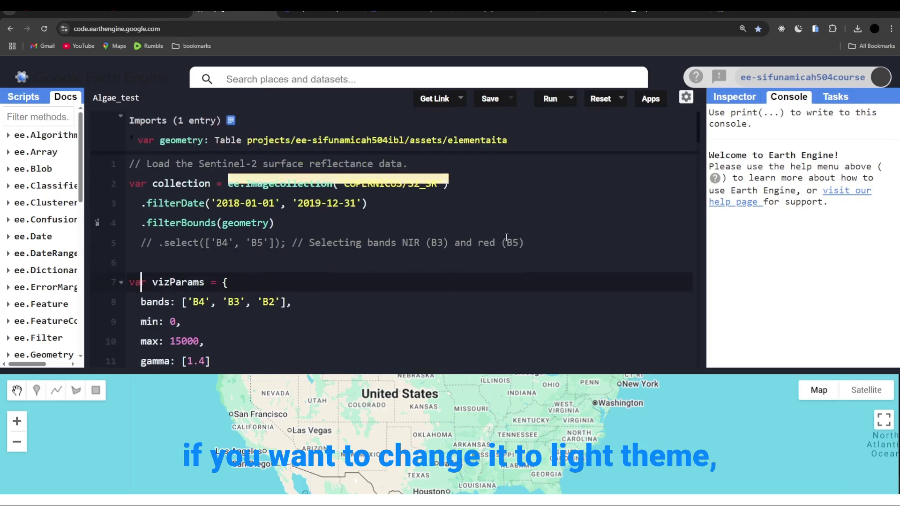
Switch the Stylish extension off and review the Algae_test script in the default light theme
{"action": "left_click", "coordinate": [832, 29]}
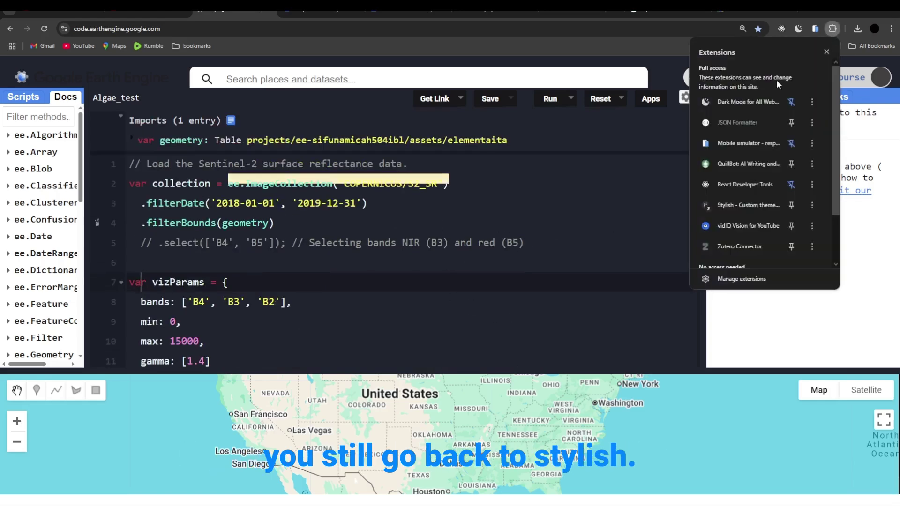
{"action": "left_click", "coordinate": [735, 204]}
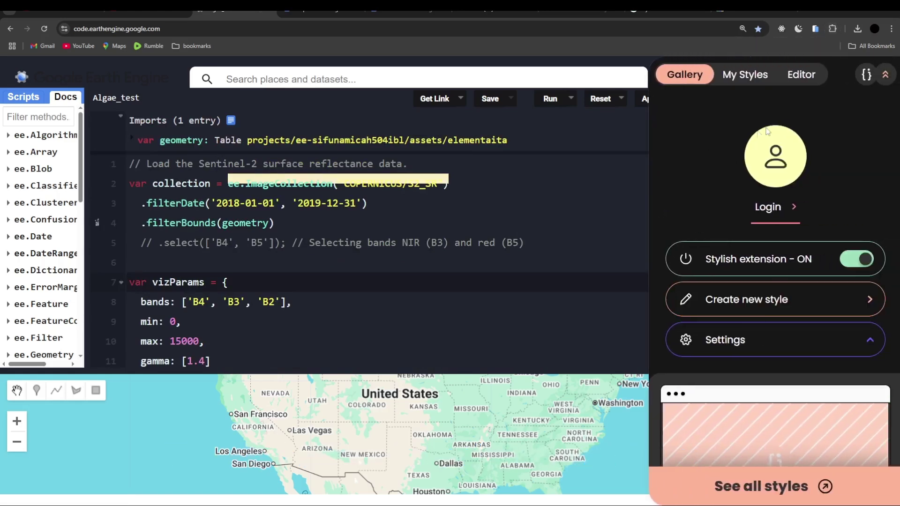
{"action": "left_click", "coordinate": [865, 260]}
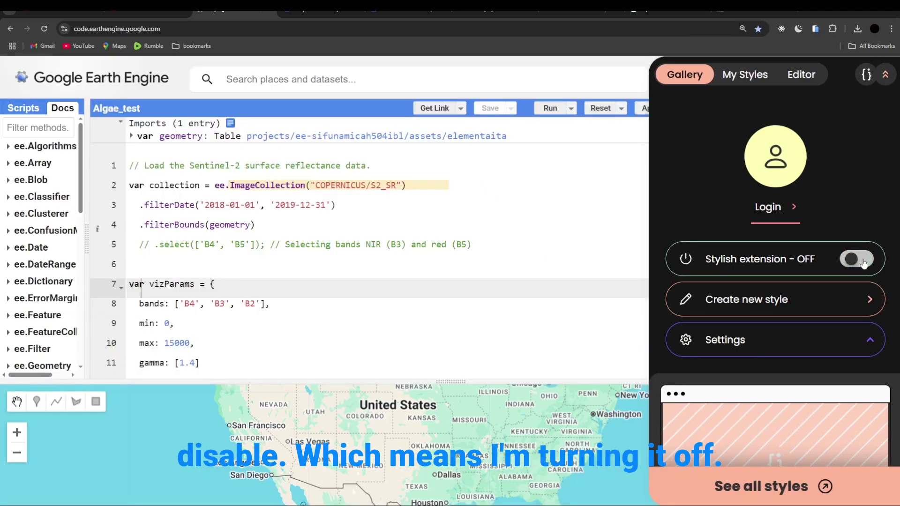
{"action": "left_click", "coordinate": [377, 255]}
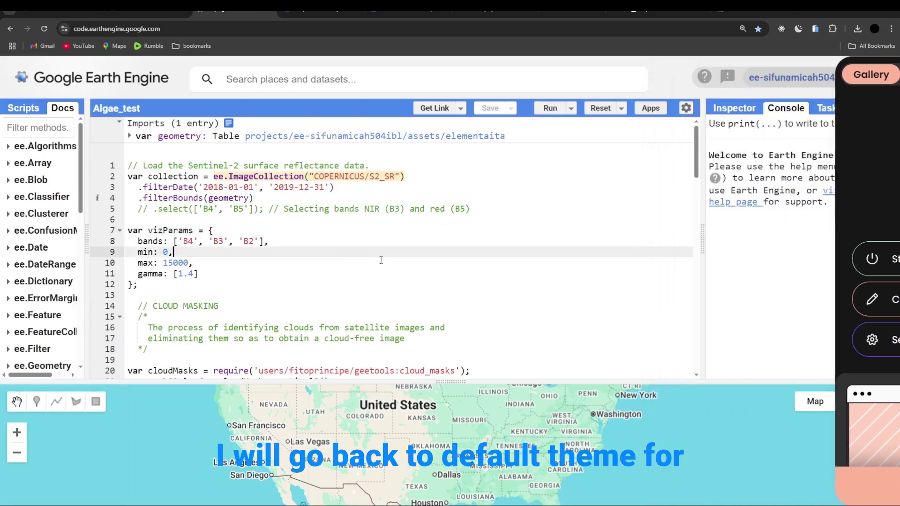
{"action": "scroll", "coordinate": [398, 265], "scroll_direction": "down", "scroll_amount": 3}
{"action": "scroll", "coordinate": [418, 271], "scroll_direction": "up", "scroll_amount": 3}
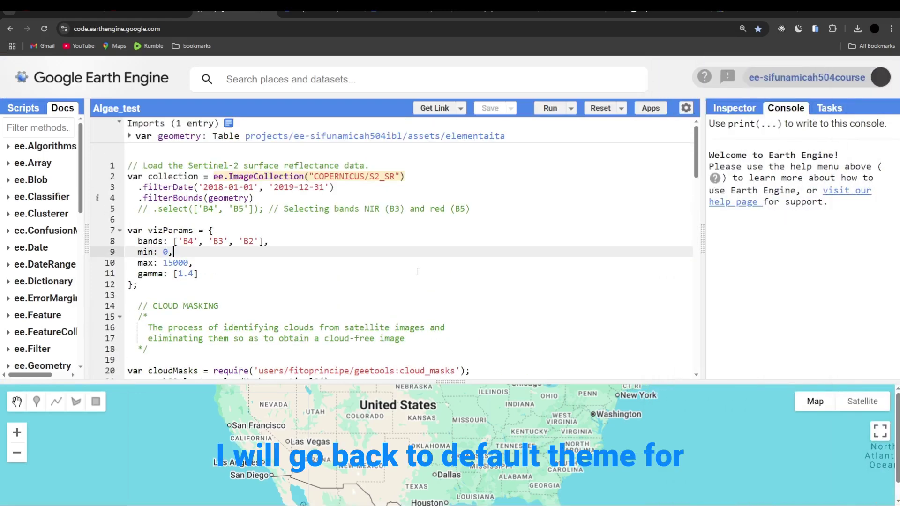
{"action": "left_click", "coordinate": [336, 246]}
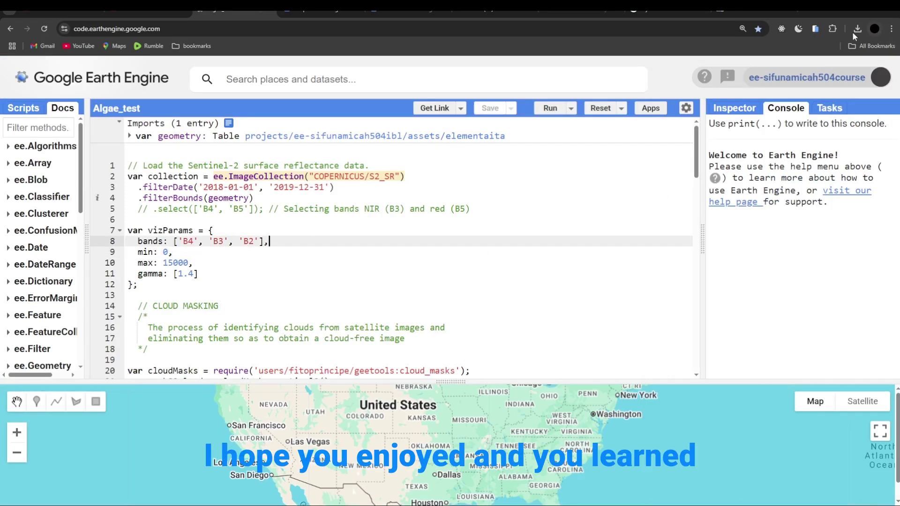
Turn the Stylish extension back on for the dark theme and return to the Algae_test script
{"action": "left_click", "coordinate": [833, 28]}
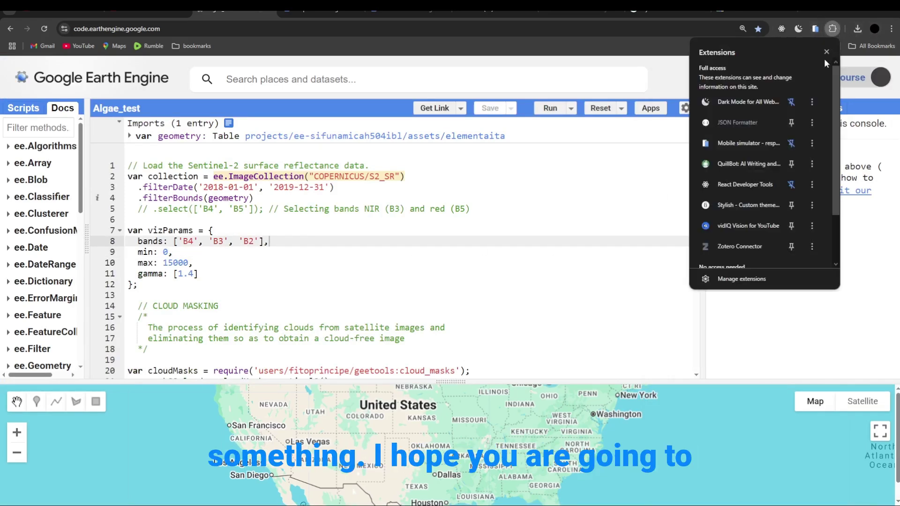
{"action": "left_click", "coordinate": [734, 207]}
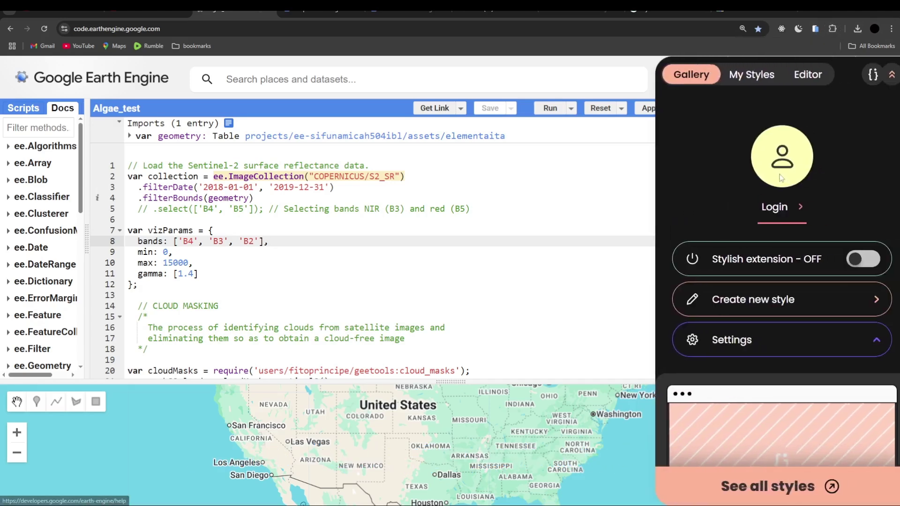
{"action": "left_click", "coordinate": [853, 261]}
{"action": "left_click", "coordinate": [482, 213]}
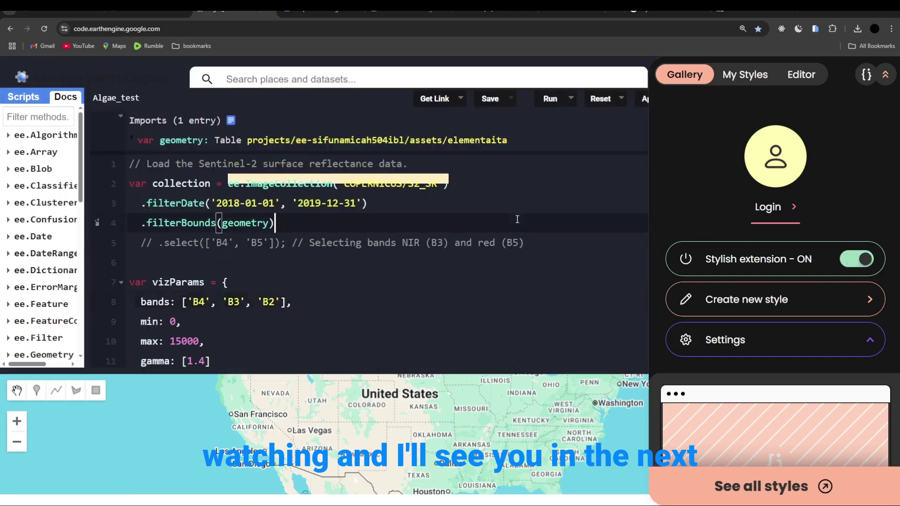
{"action": "left_click", "coordinate": [475, 205]}
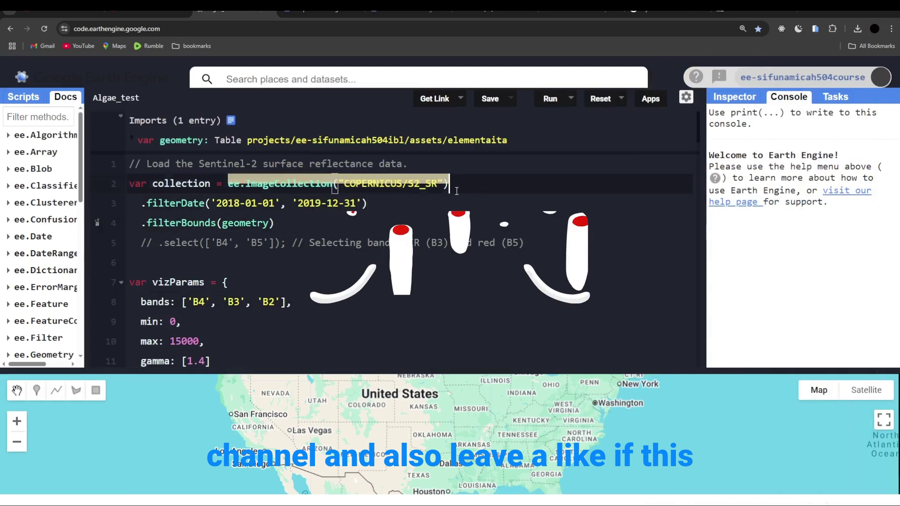